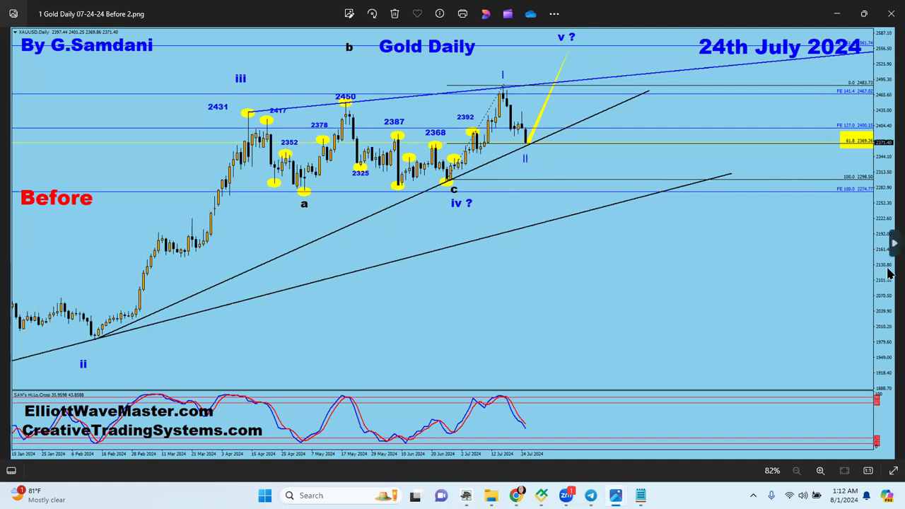
Step: Advance through the Gold 1000 BS Before Gartley chart to the 29th Jul wave 3 chart
mouse_move(891, 247)
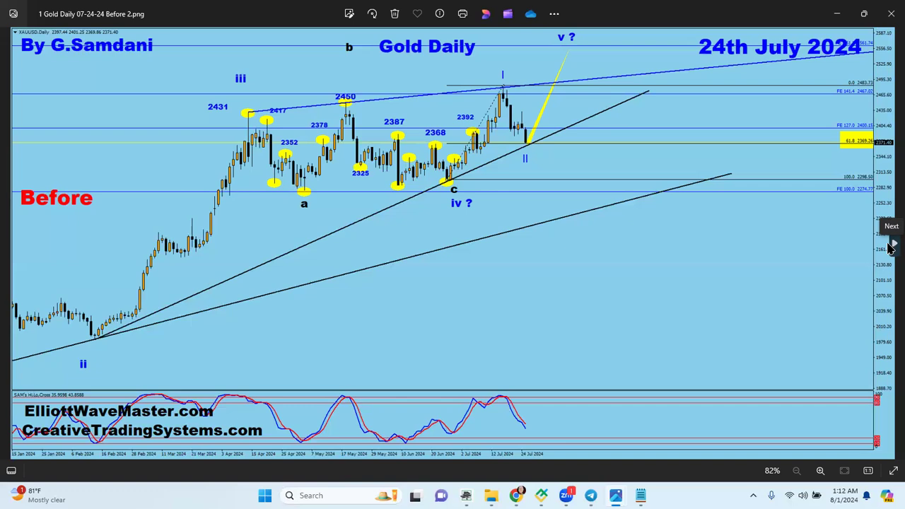
left_click(893, 245)
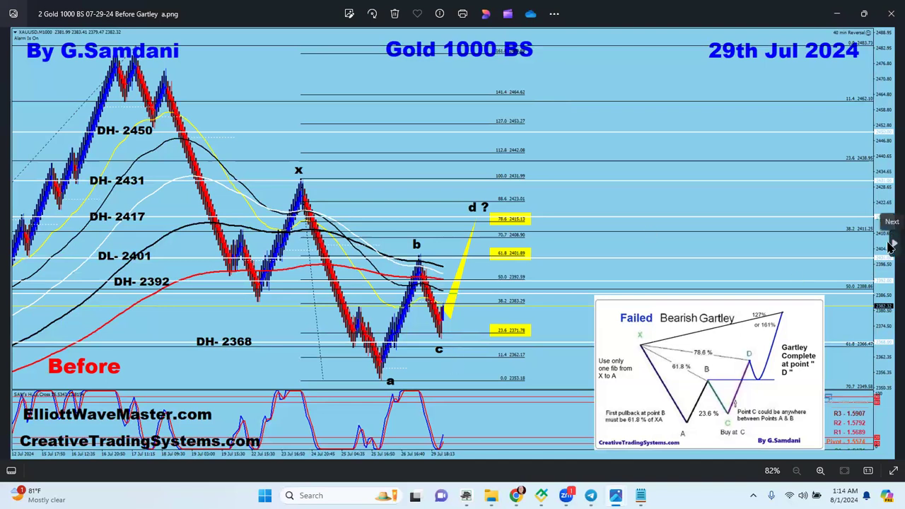
left_click(892, 244)
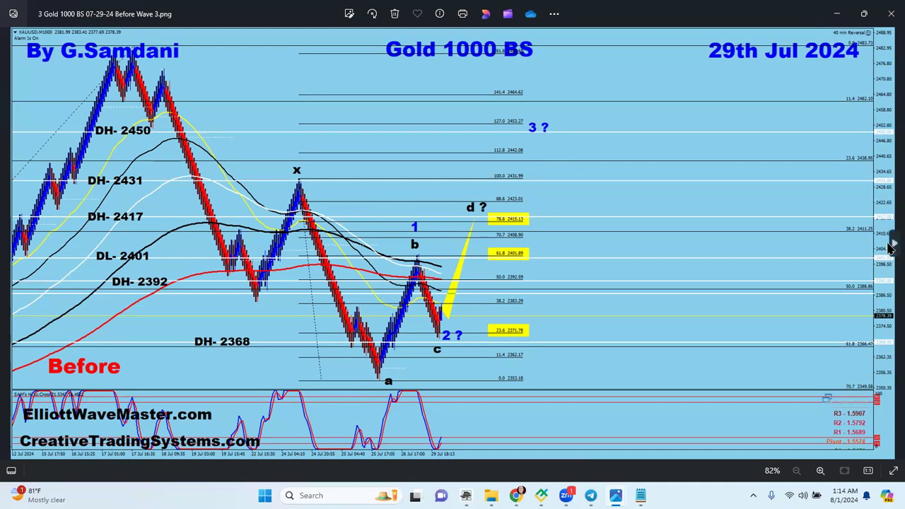
Step: Compare the 30th Jul Gold 400 BS Before and Wave 3 target hit charts, then reach 5a Gold 1000 BS Before Gartley
left_click(891, 247)
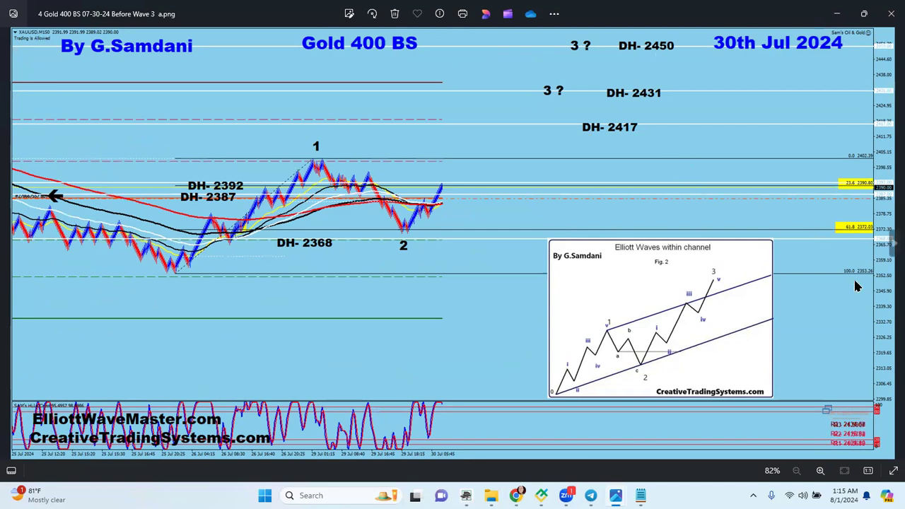
left_click(889, 247)
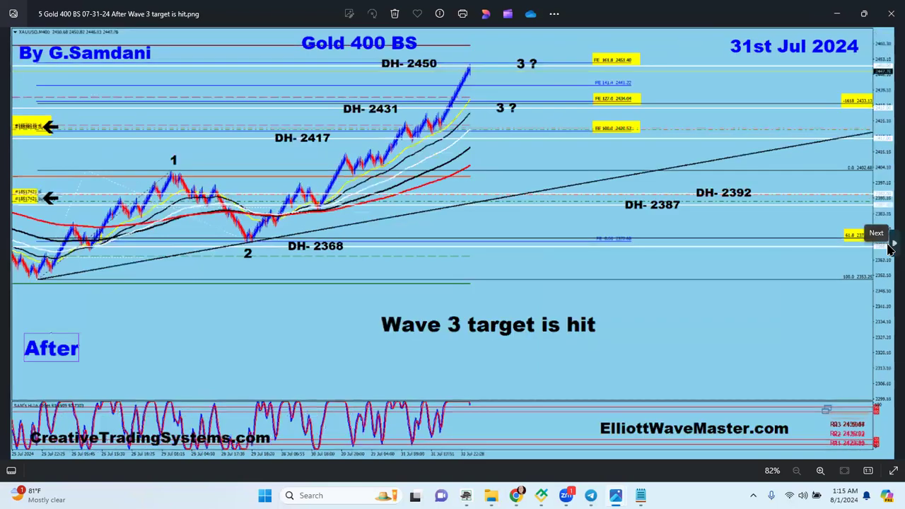
left_click(13, 248)
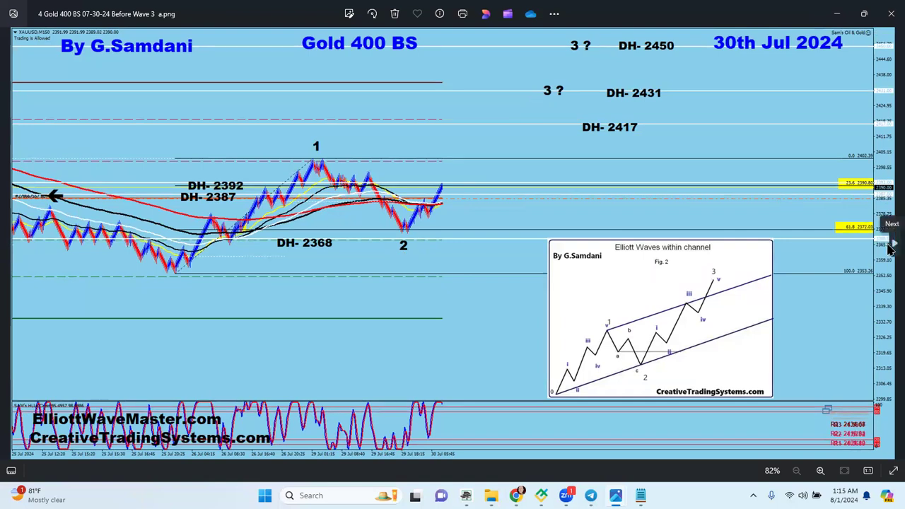
left_click(891, 246)
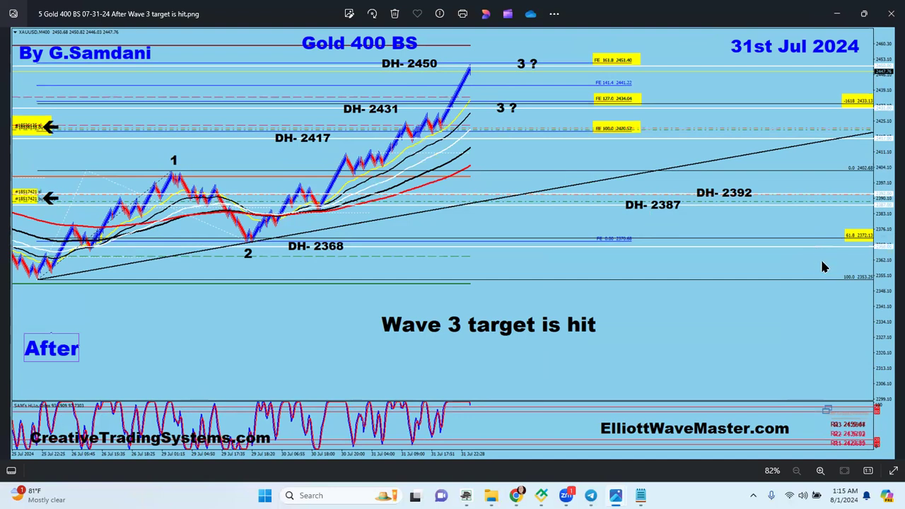
left_click(890, 245)
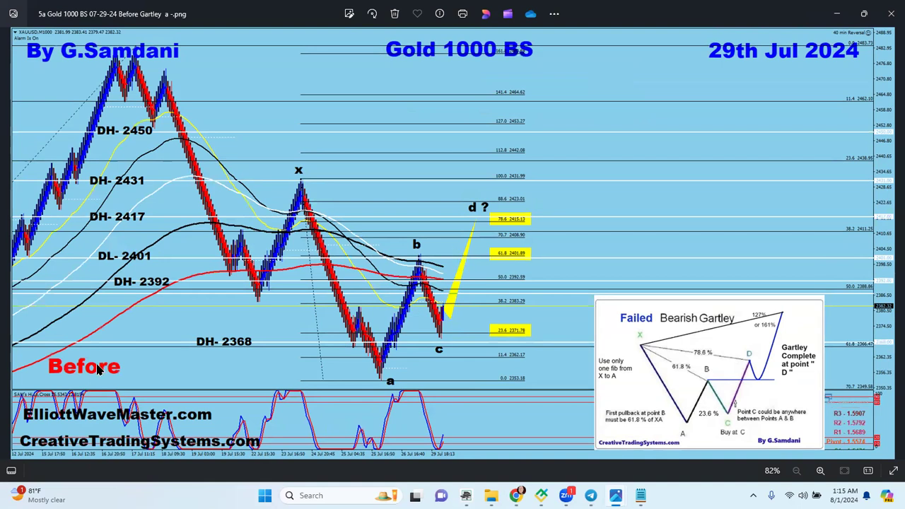
Step: Step through After Gartley Completed, 29th Jul Before Wave 3 and 31st Jul Wave 3 Hit to the Gold 400 BS chart
left_click(891, 245)
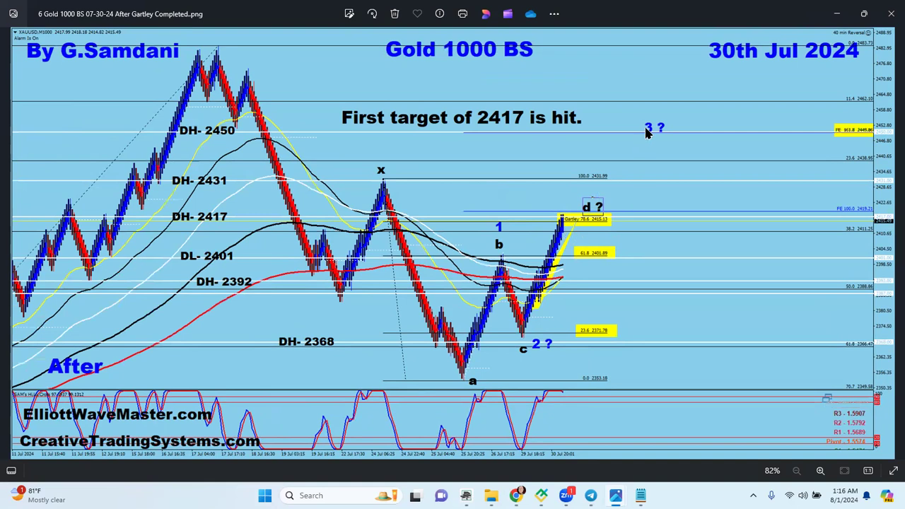
left_click(892, 244)
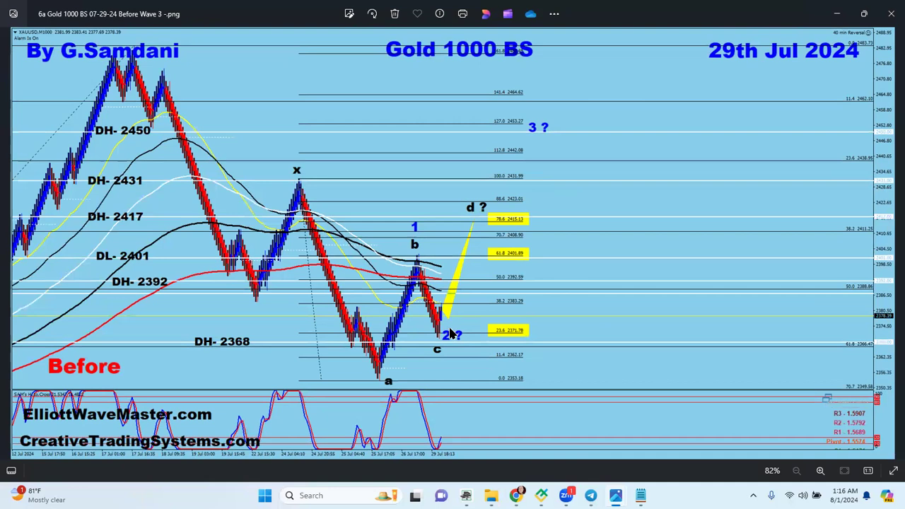
left_click(893, 246)
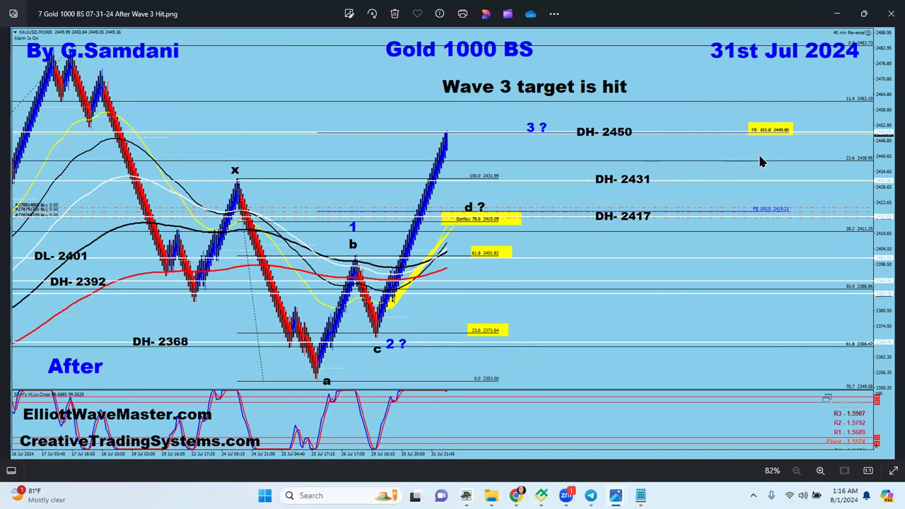
mouse_move(889, 282)
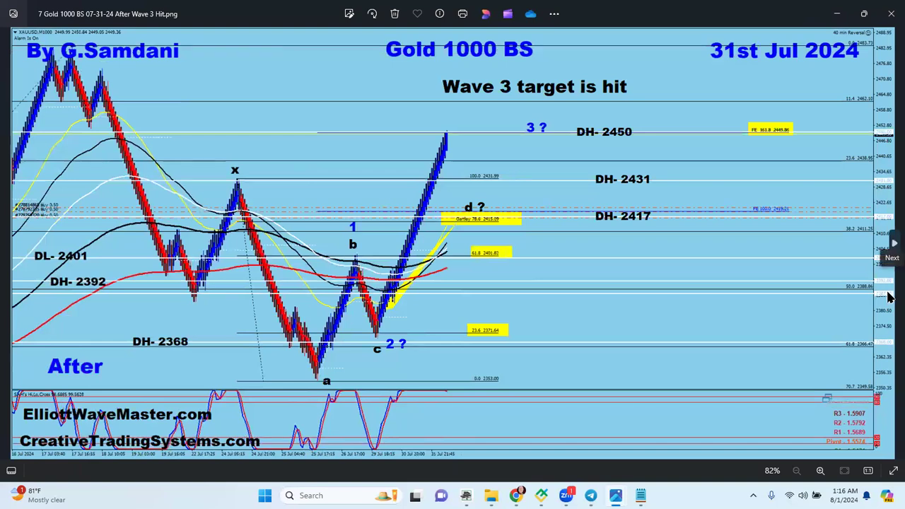
left_click(891, 243)
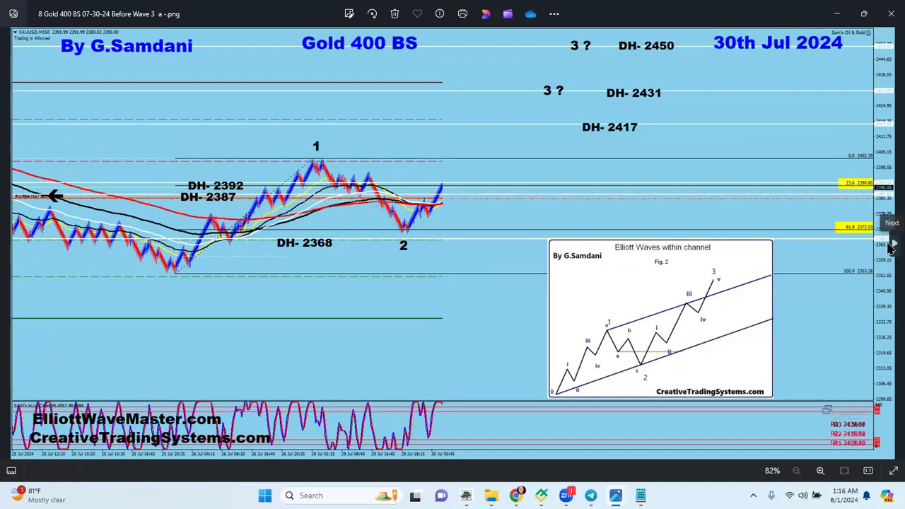
left_click(892, 244)
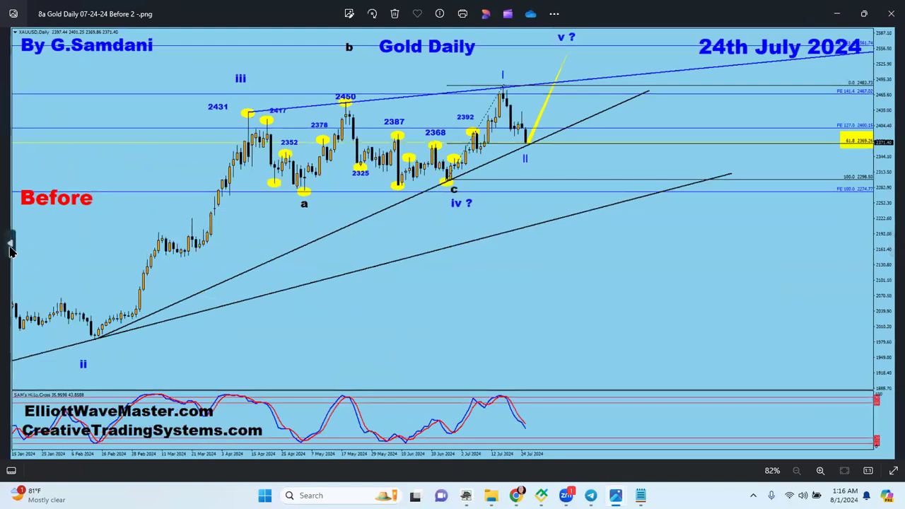
Step: Flip between Gold 400 BS and 24th July Gold Daily, then view Gold Daily After so far and the 23 Gold 400 BS Trade chart
left_click(10, 244)
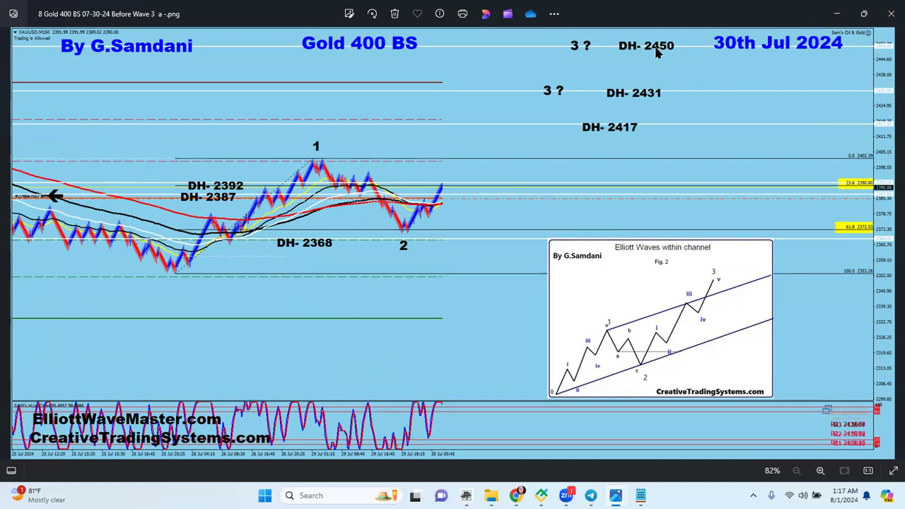
left_click(891, 240)
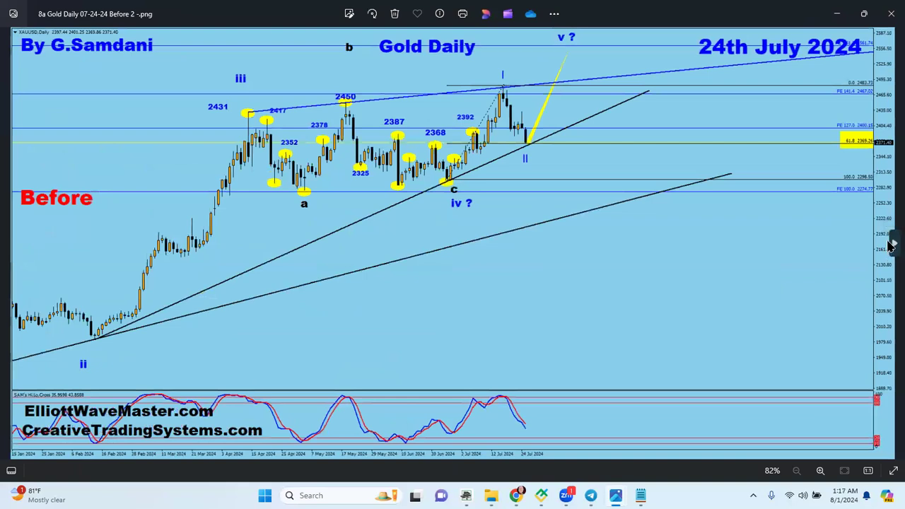
left_click(891, 244)
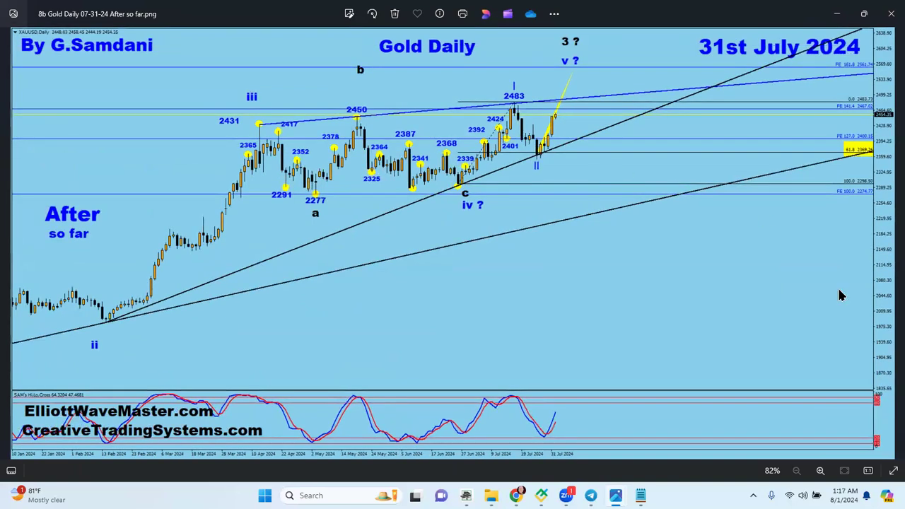
left_click(891, 244)
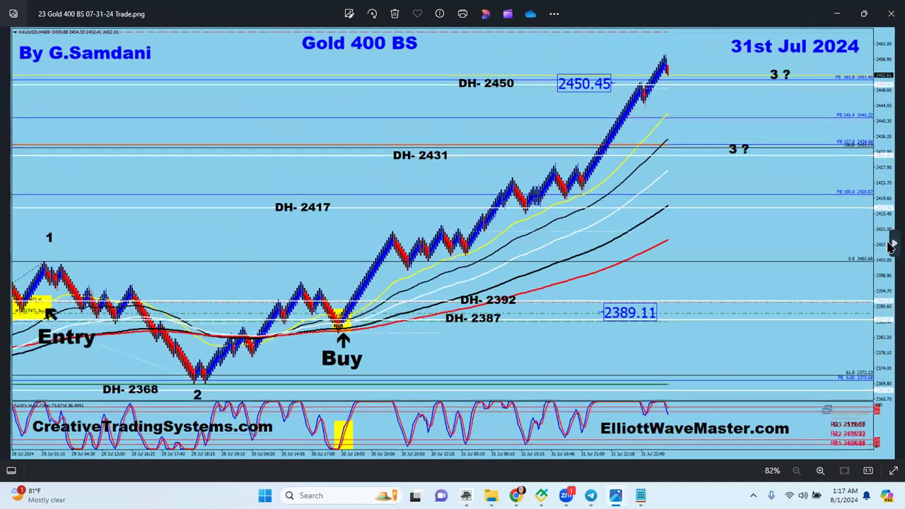
Step: Revisit the Gold Daily After so far chart, return to the Gold 400 BS trade chart, and open the Telegram chat
left_click(9, 243)
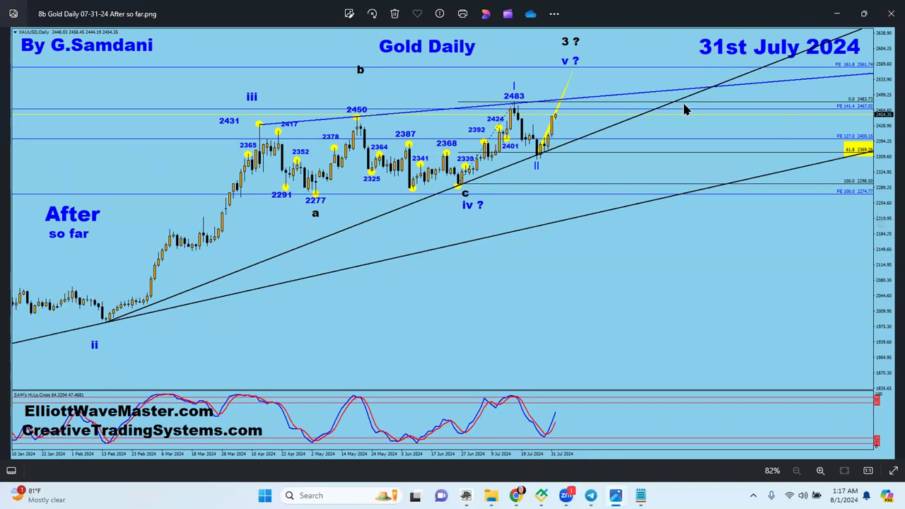
mouse_move(891, 242)
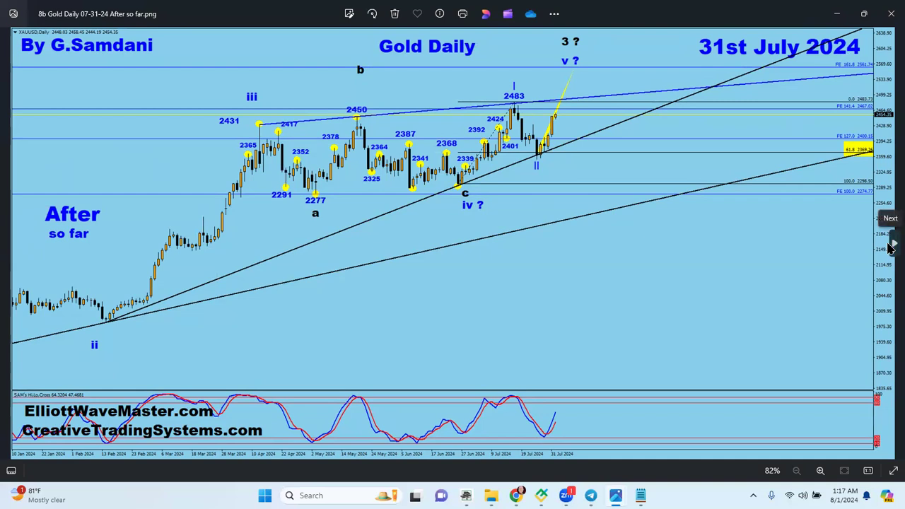
left_click(891, 244)
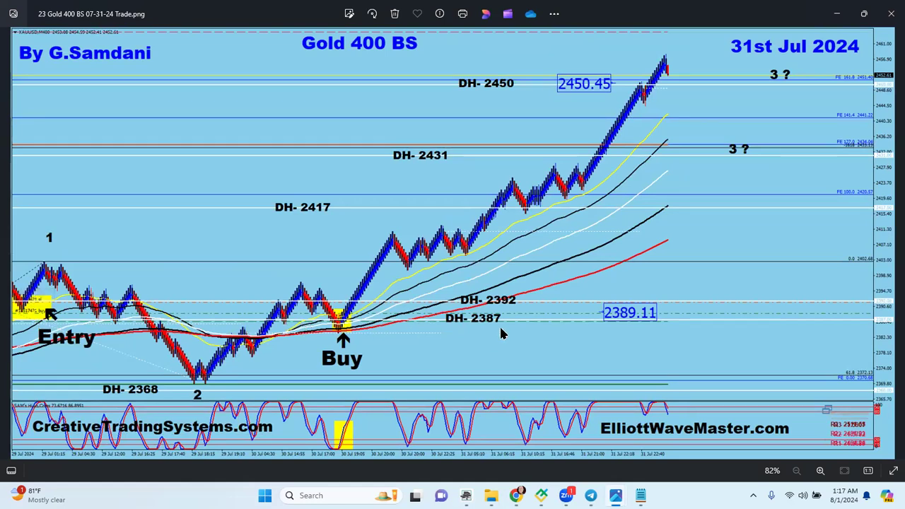
left_click(591, 495)
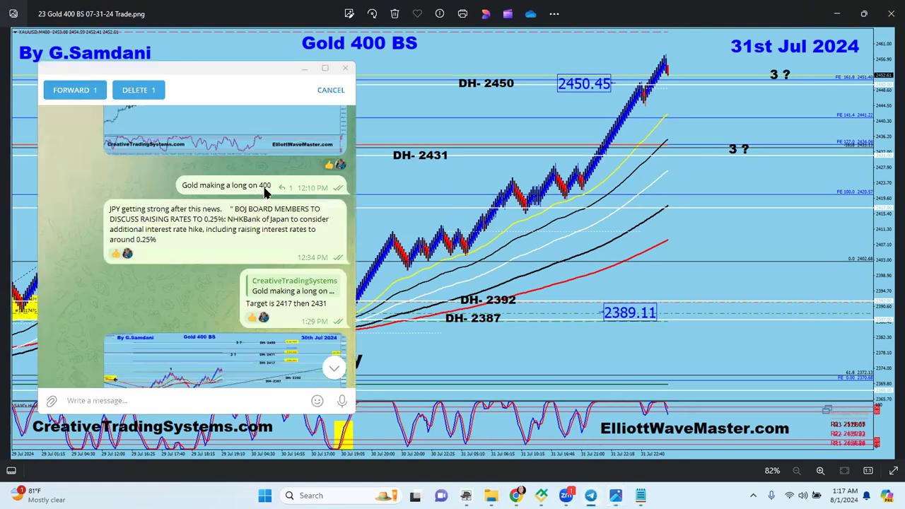
scroll(183, 234, "up", 10)
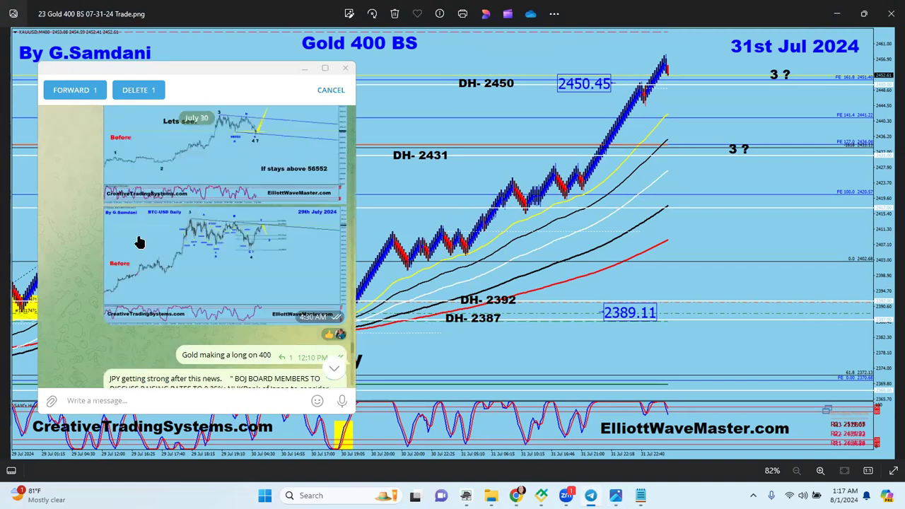
scroll(192, 281, "up", 5)
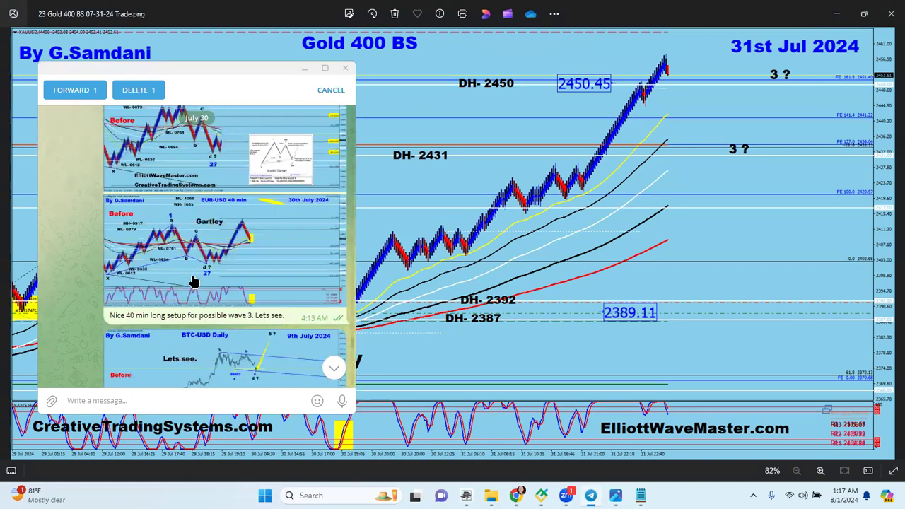
scroll(193, 281, "up", 3)
scroll(192, 282, "down", 12)
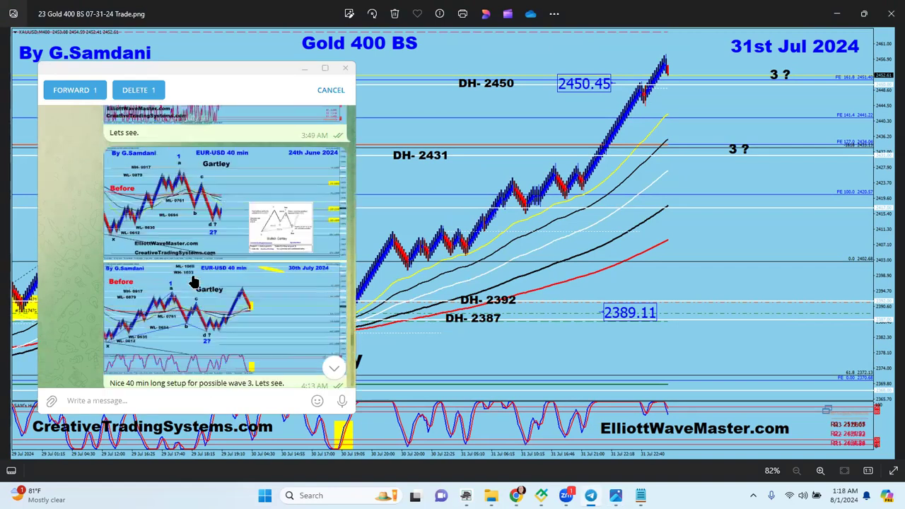
scroll(192, 282, "down", 5)
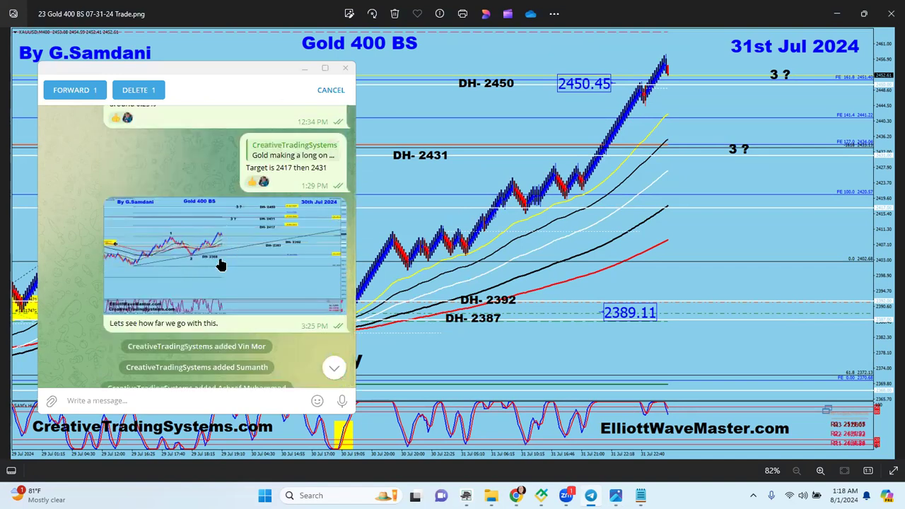
scroll(225, 283, "down", 5)
scroll(202, 267, "down", 3)
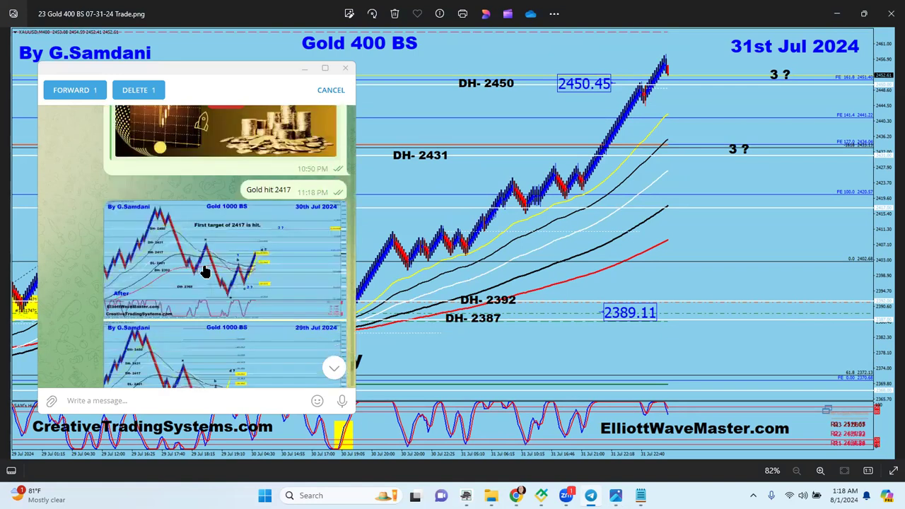
scroll(244, 279, "down", 3)
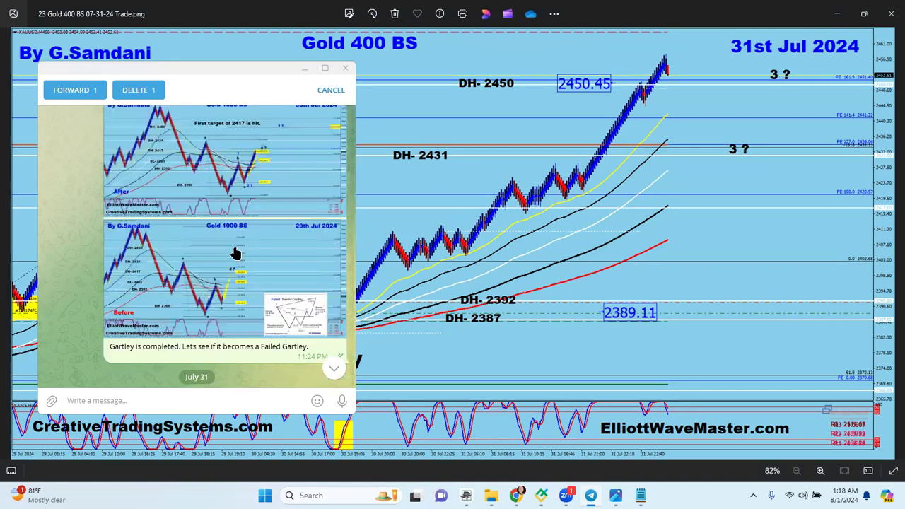
scroll(236, 256, "down", 2)
scroll(234, 253, "up", 3)
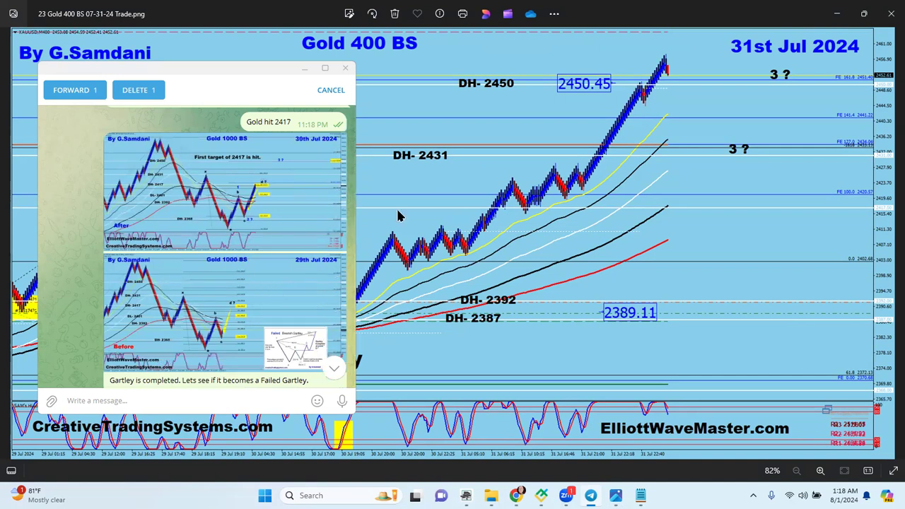
left_click(393, 183)
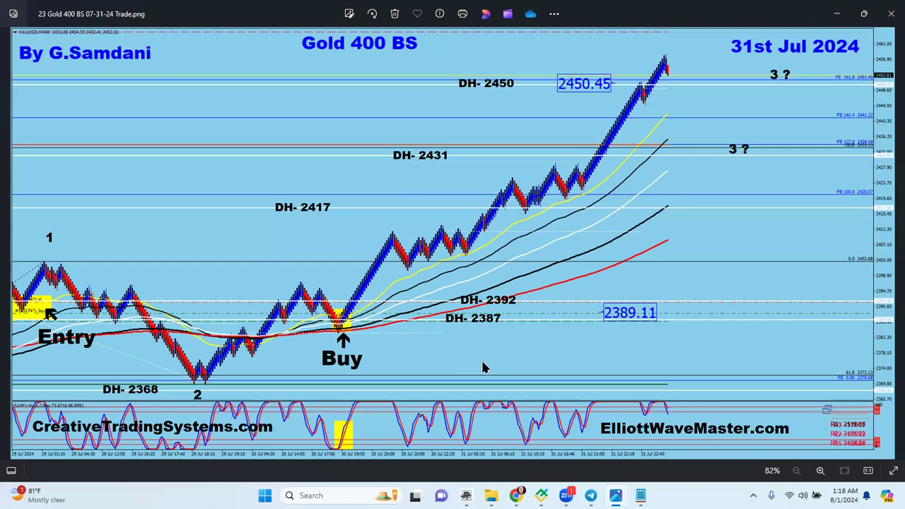
Step: Compare the 31st July Gold 200 BS and 400 BS trade charts, then advance to Gold 150 BS
left_click(891, 242)
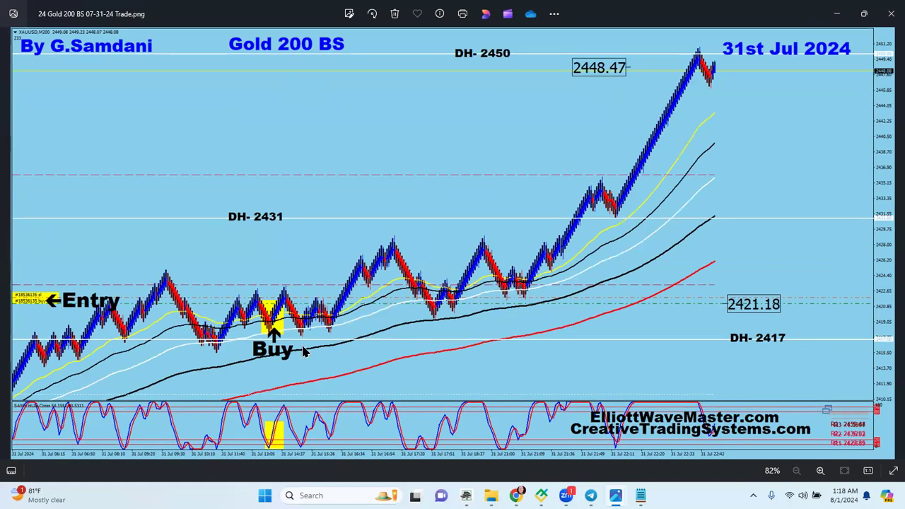
left_click(11, 244)
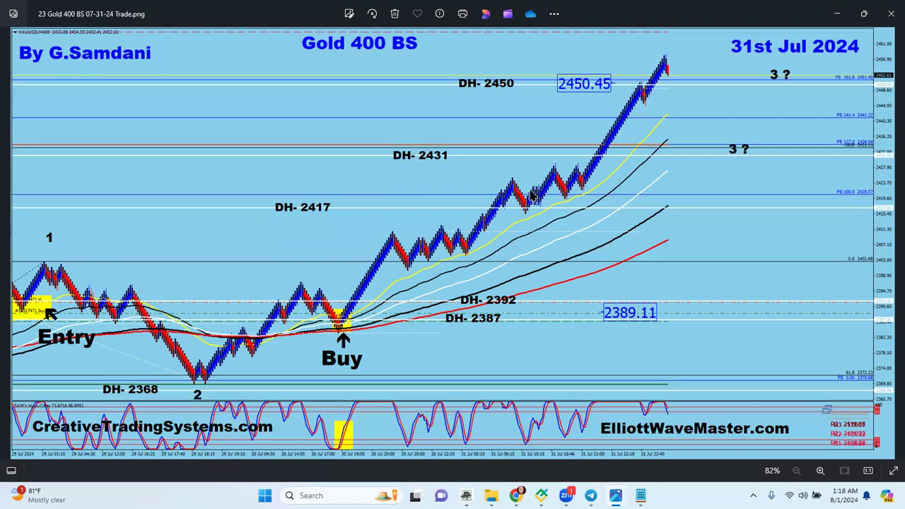
left_click(893, 245)
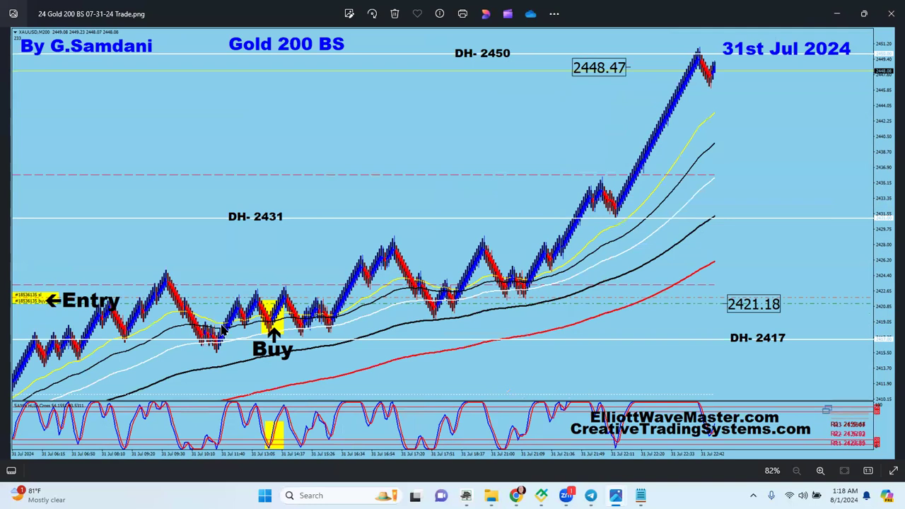
left_click(891, 244)
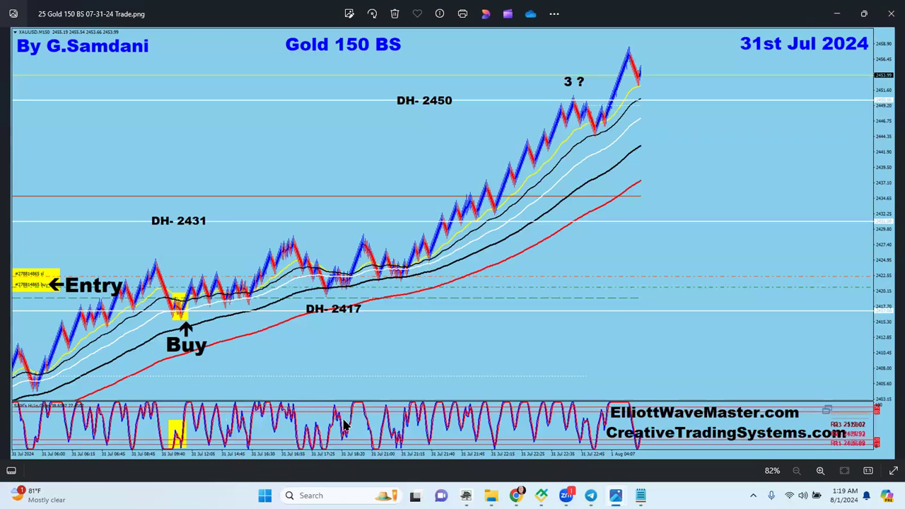
Step: Return to the Gold 200 BS trade chart showing price at 2448.47 just below DH 2450
left_click(10, 247)
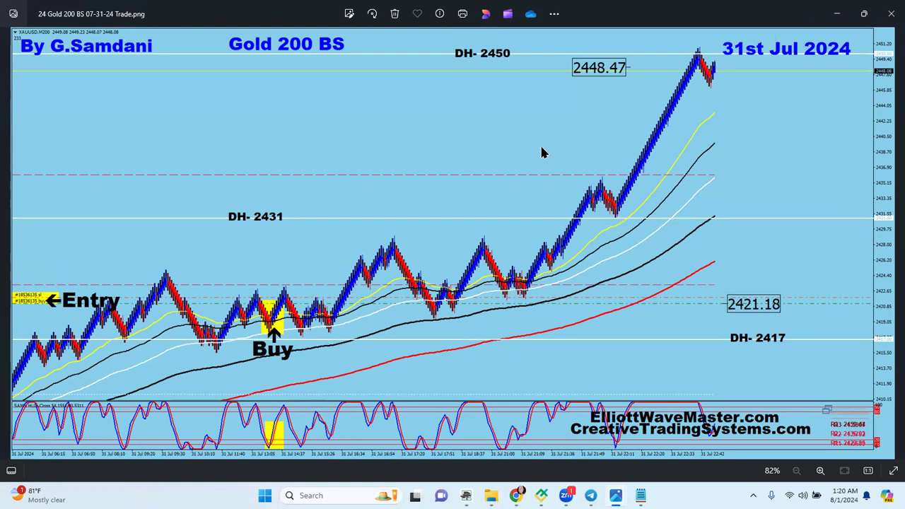
Step: Switch to the live MetaTrader Gold 1000 BS chart with its short-setup alert
left_click(542, 495)
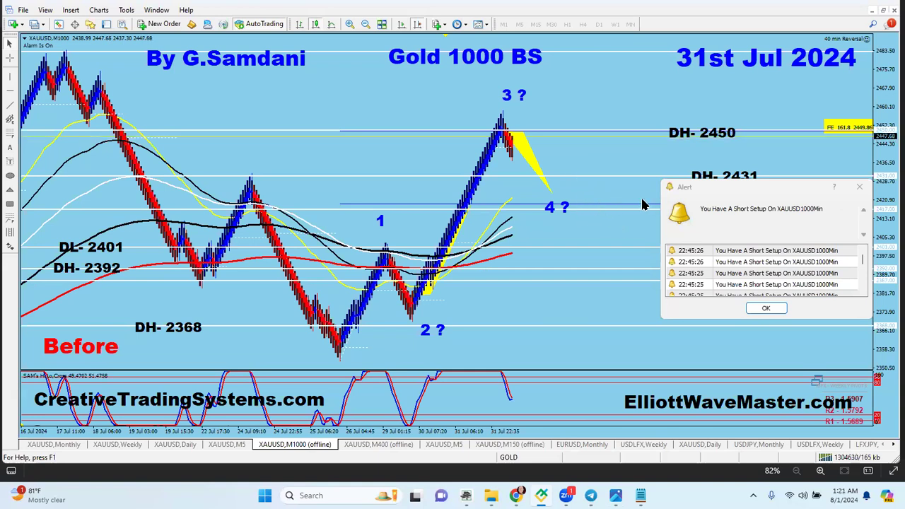
Step: Move the alert aside, then draw a Fibonacci retracement stretched from the 25 Jul low to the wave 3 peak
left_click_drag(792, 196, 774, 291)
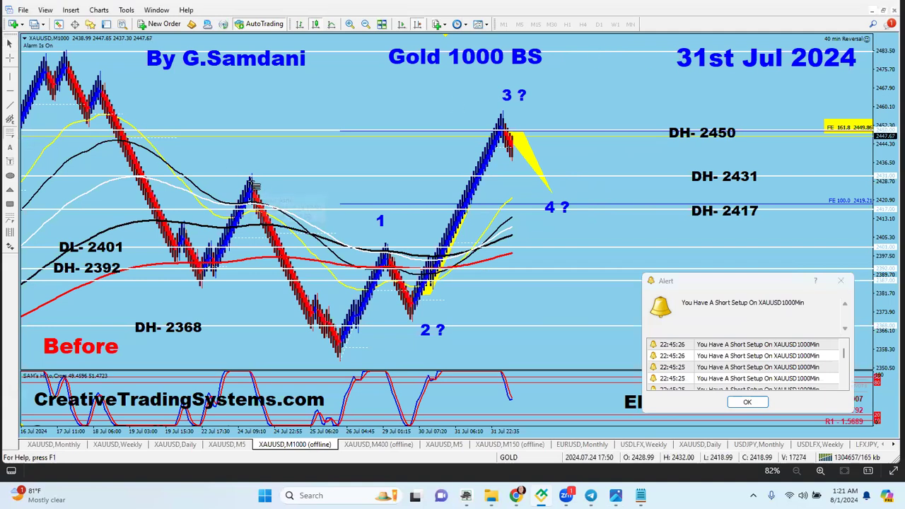
left_click_drag(252, 175, 286, 364)
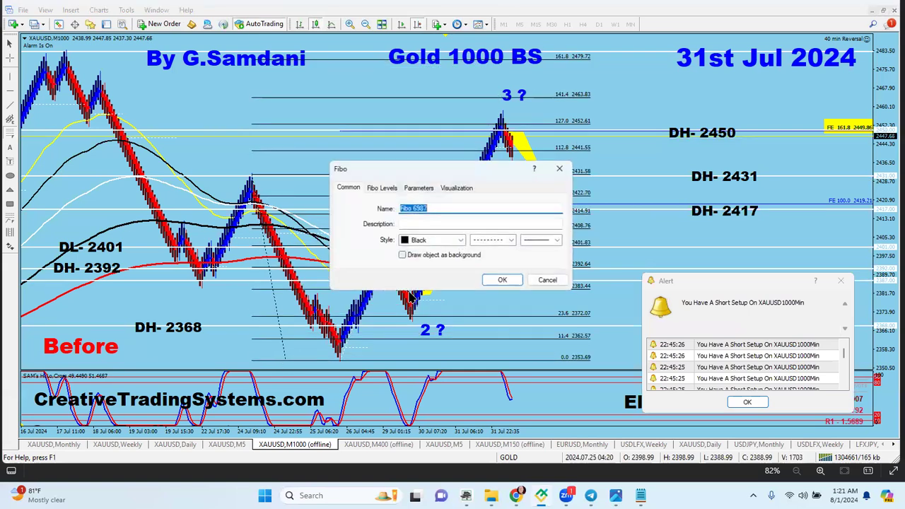
left_click(499, 281)
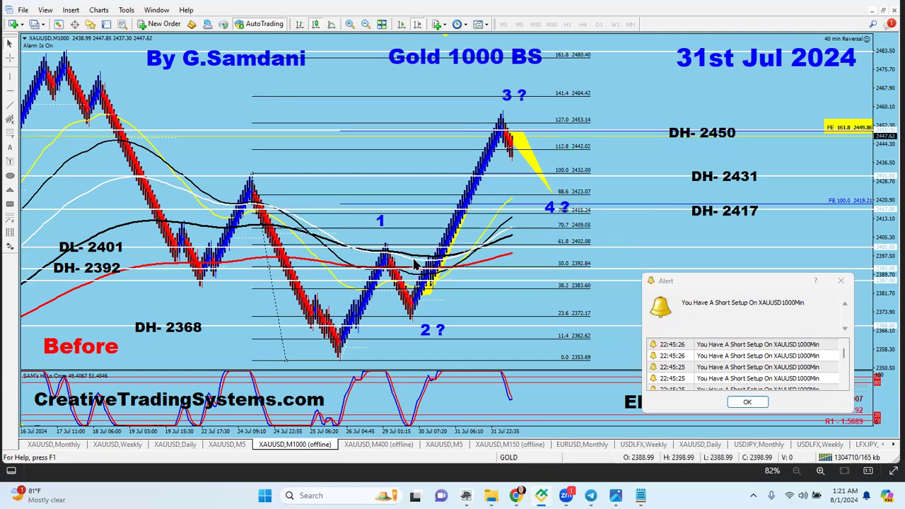
left_click_drag(255, 177, 502, 111)
left_click_drag(290, 366, 523, 208)
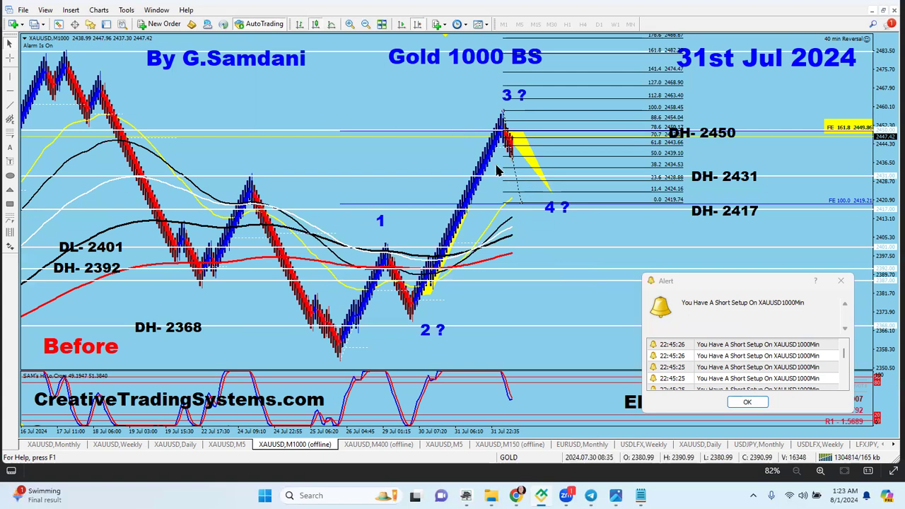
Step: With the retracement spanning 2419.74 to 2458.45 in place, switch to the Gold Daily chart
mouse_move(500, 141)
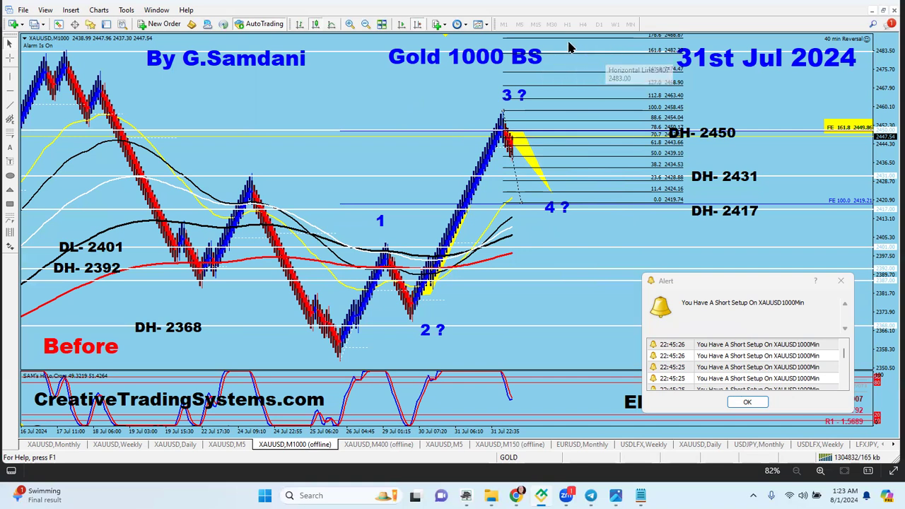
mouse_move(615, 495)
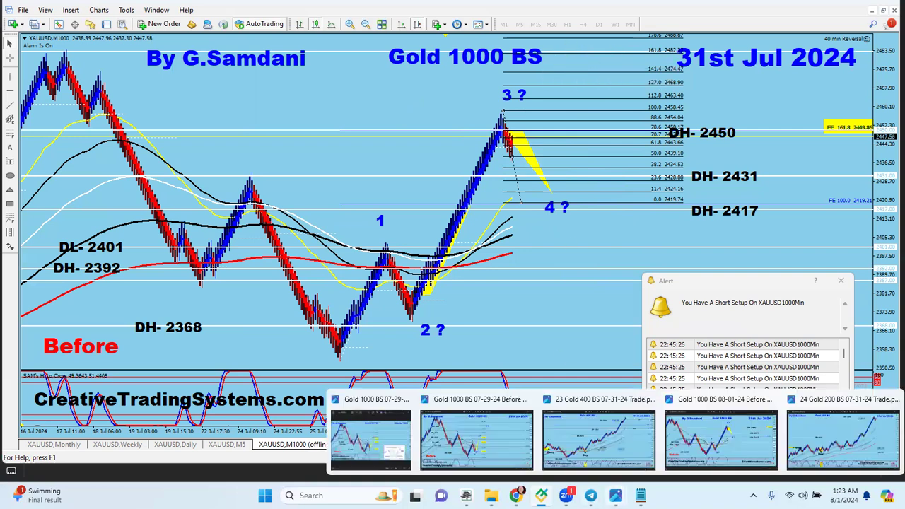
left_click(171, 446)
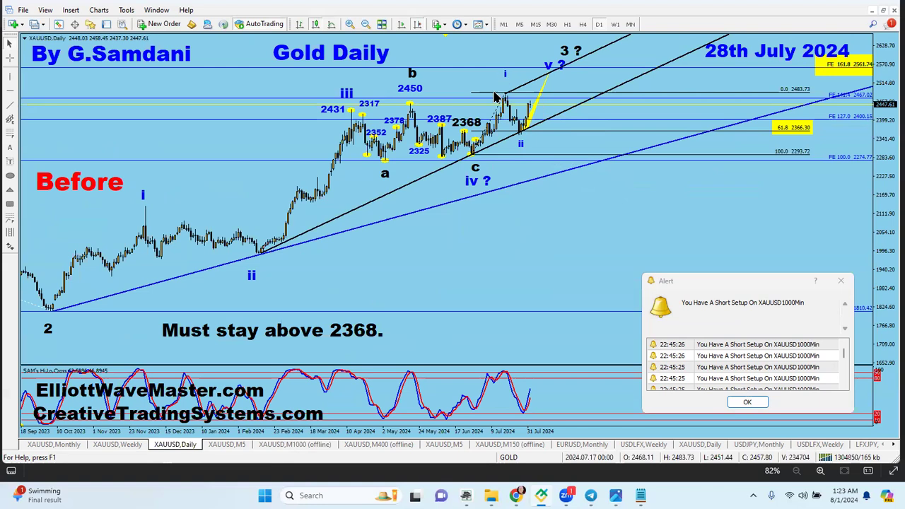
Step: Copy the 2450 label onto the wave i peak and change its text to 2483
left_click_drag(415, 97, 503, 86)
right_click(505, 85)
left_click(527, 90)
left_click(438, 224)
type("83")
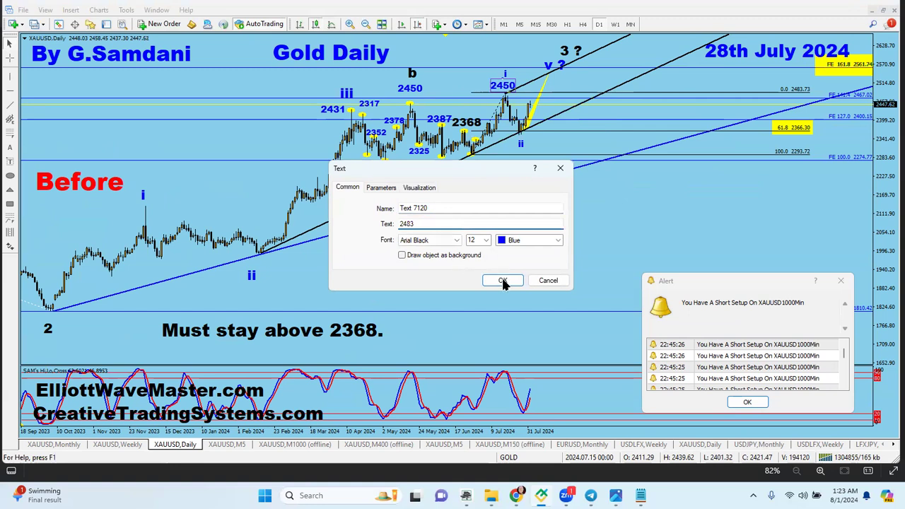
left_click(502, 280)
left_click(506, 85)
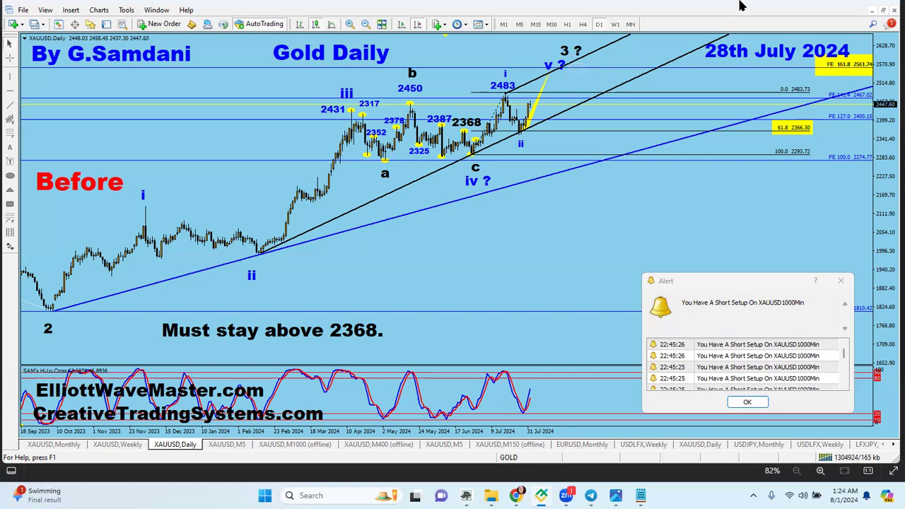
left_click(127, 446)
Step: Compress the weekly price scale and move the 13th July 2024 label beside the Gold weekly title
left_click_drag(884, 170, 894, 263)
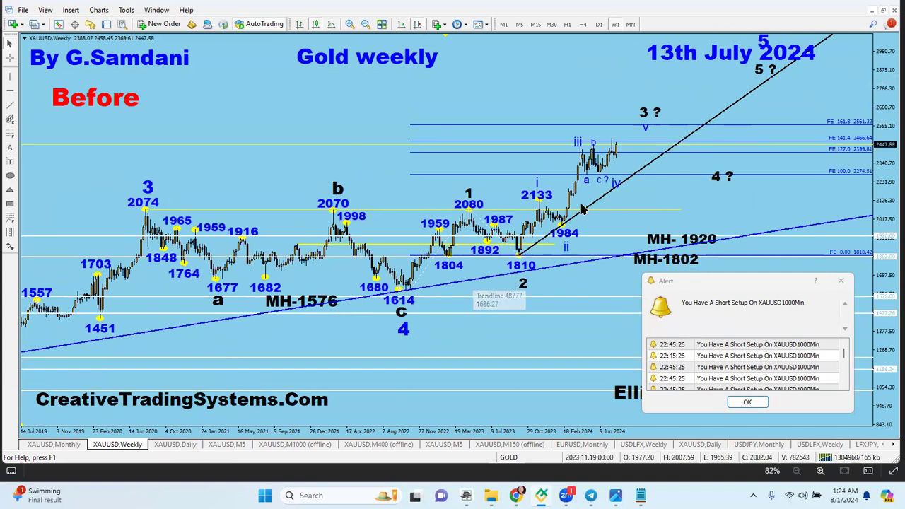
left_click_drag(645, 40, 495, 44)
left_click(652, 46)
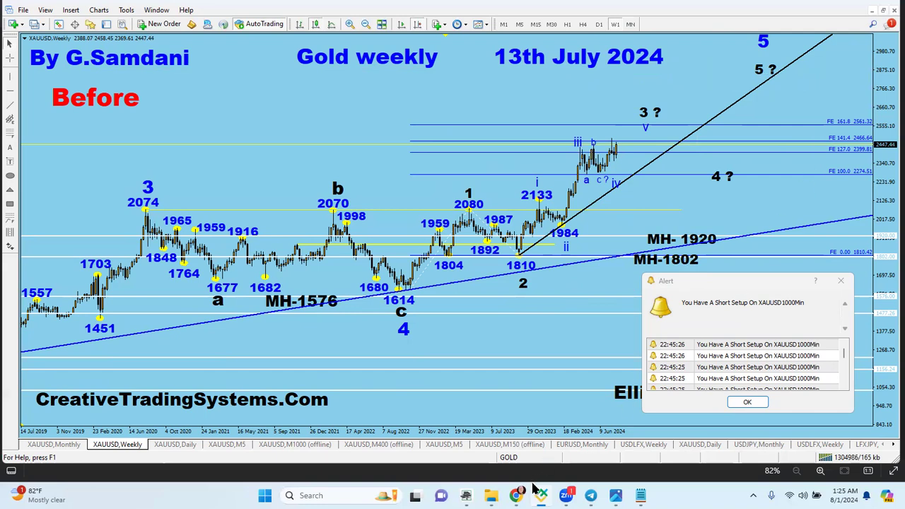
mouse_move(541, 495)
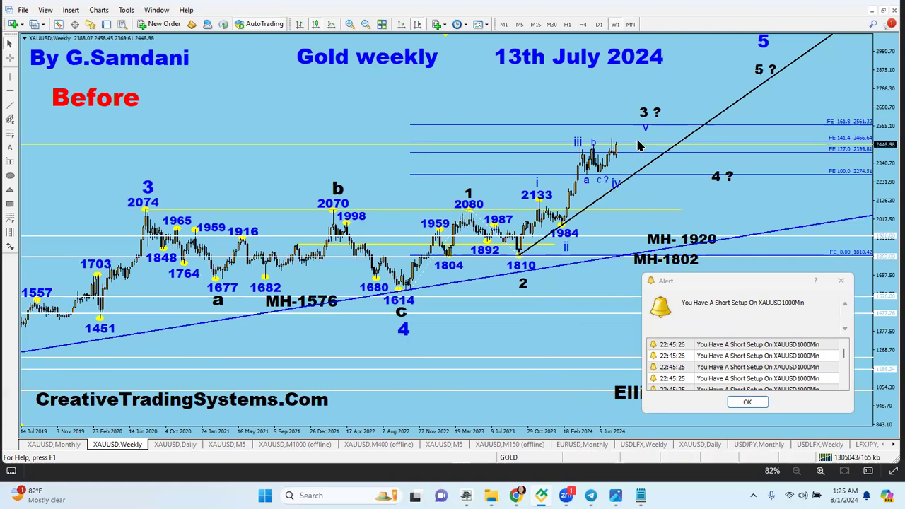
left_click(368, 446)
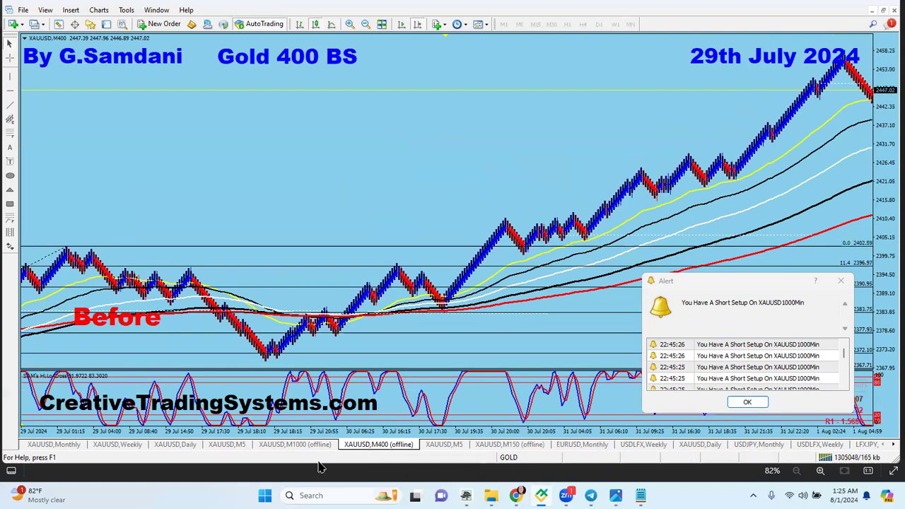
Step: Return to the Gold 1000 BS chart, then switch to the trading website in Chrome
left_click(297, 445)
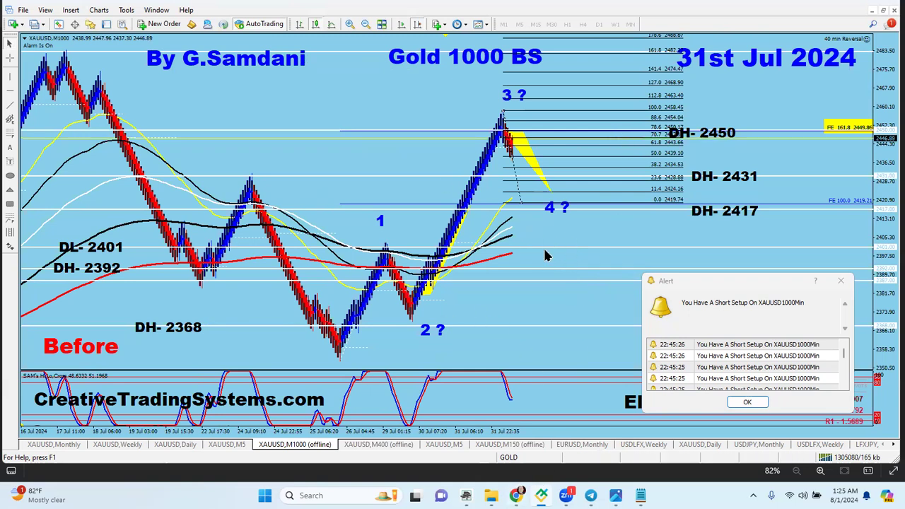
key("alt+Tab")
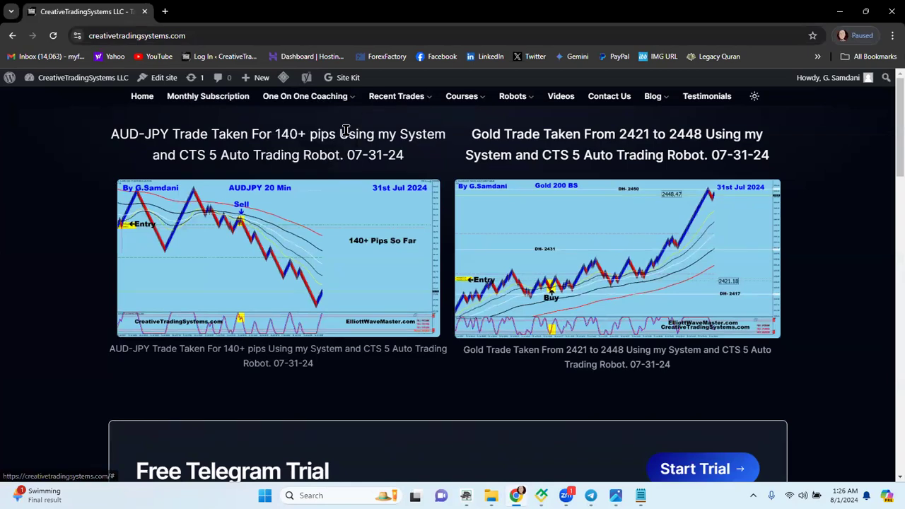
mouse_move(449, 105)
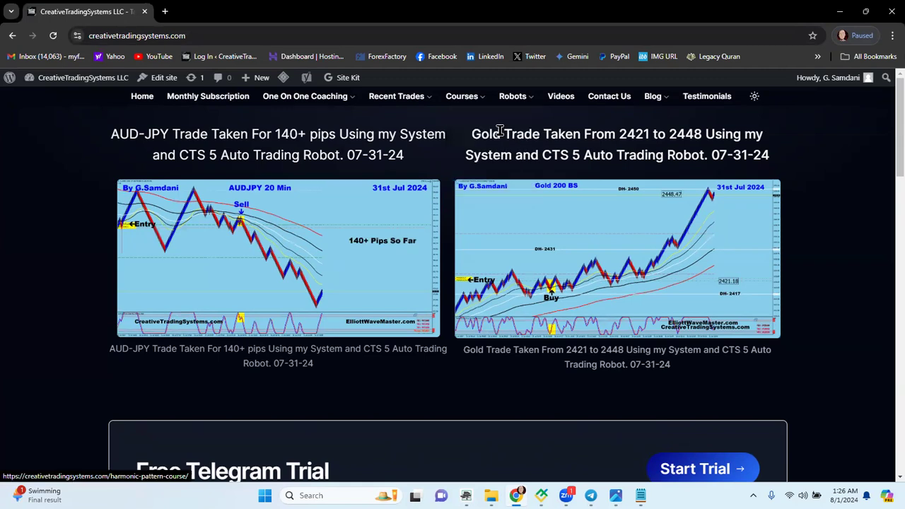
mouse_move(512, 99)
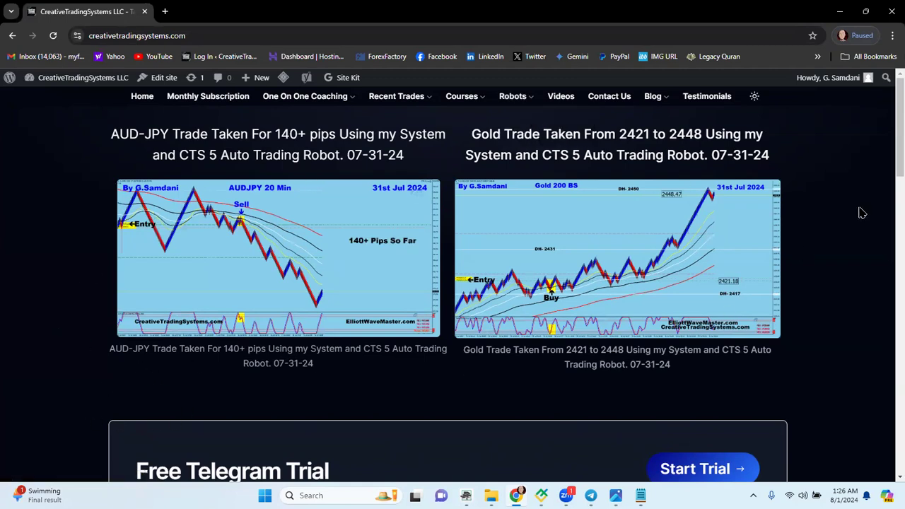
scroll(826, 267, "down", 2)
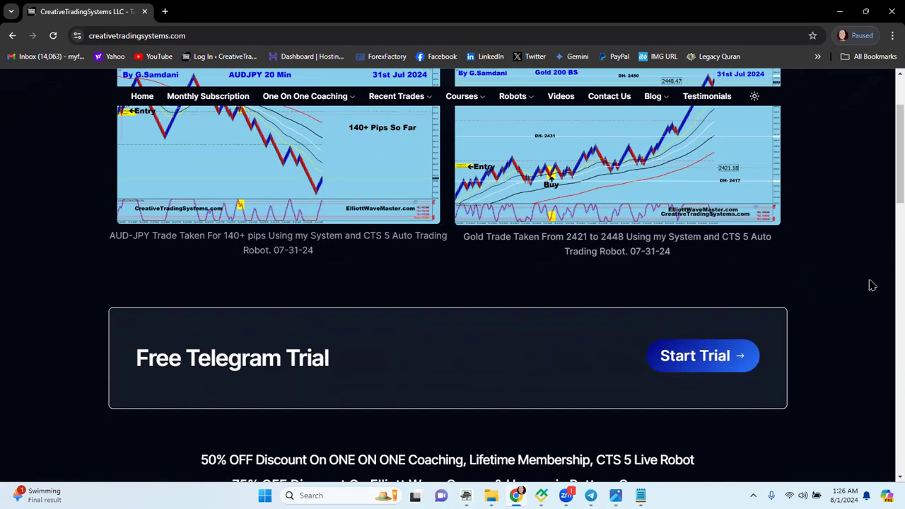
scroll(871, 285, "up", 2)
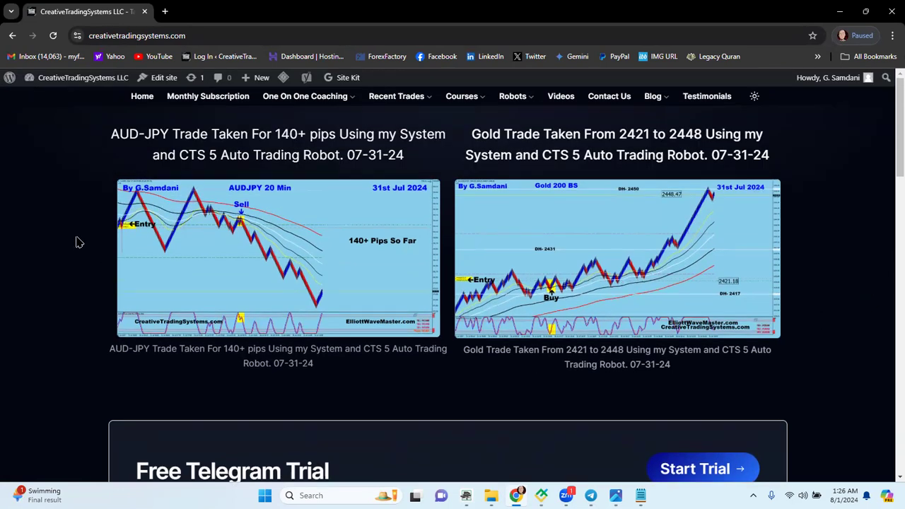